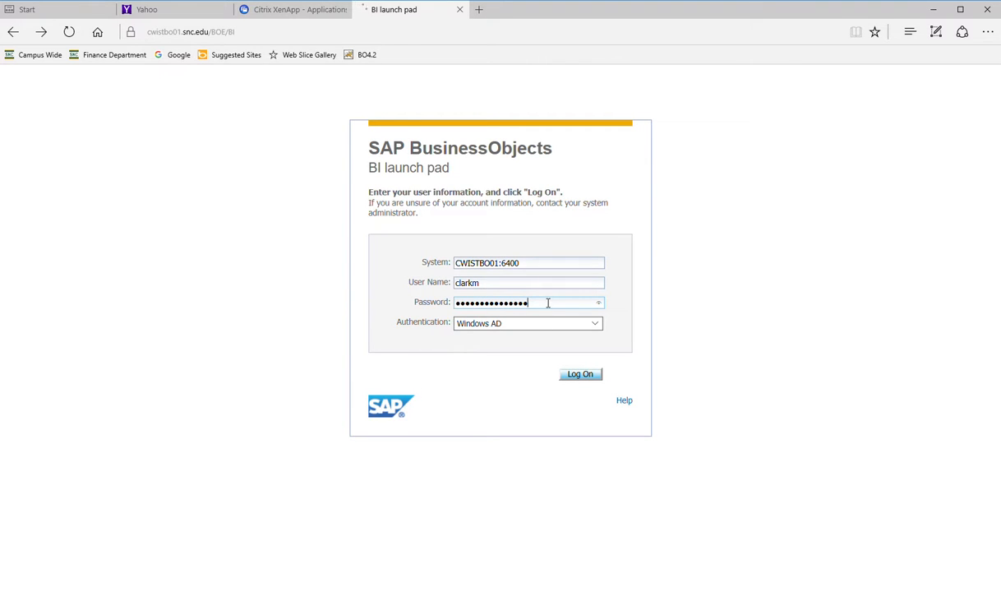
- Log on to BI launch pad with the entered password to reach the Finance Office folders
click(590, 377)
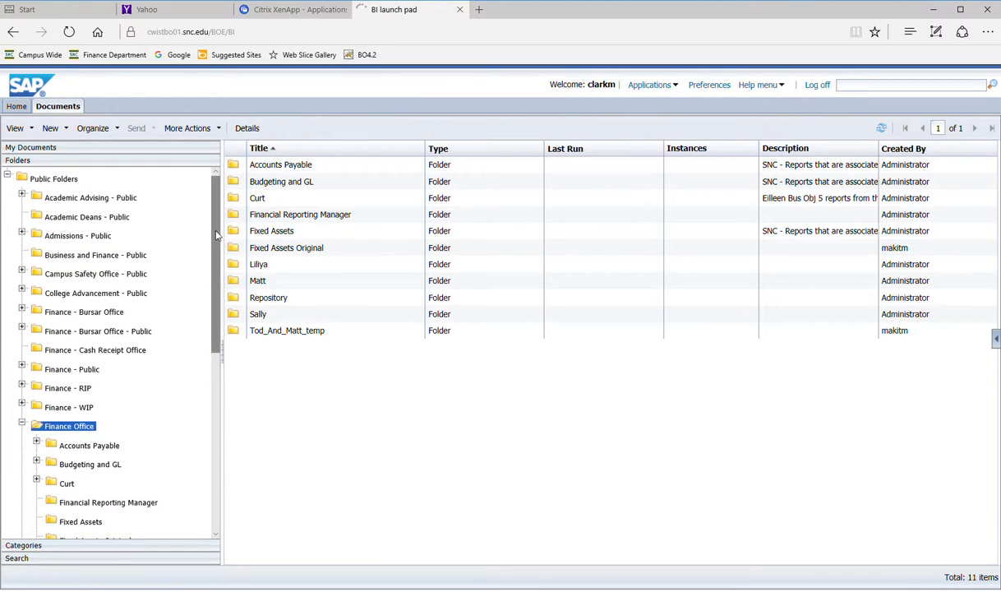
- Expand Finance - Public, open General Reports, and select the FIN - Budget Status by Orgs report
scroll(216, 236, down, 1)
scroll(215, 226, up, 1)
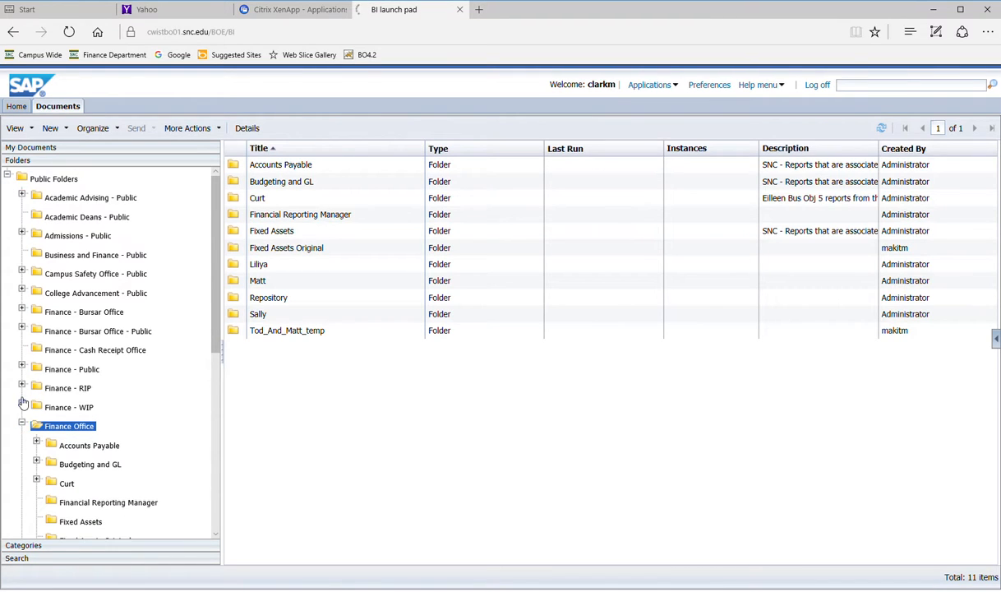
click(23, 369)
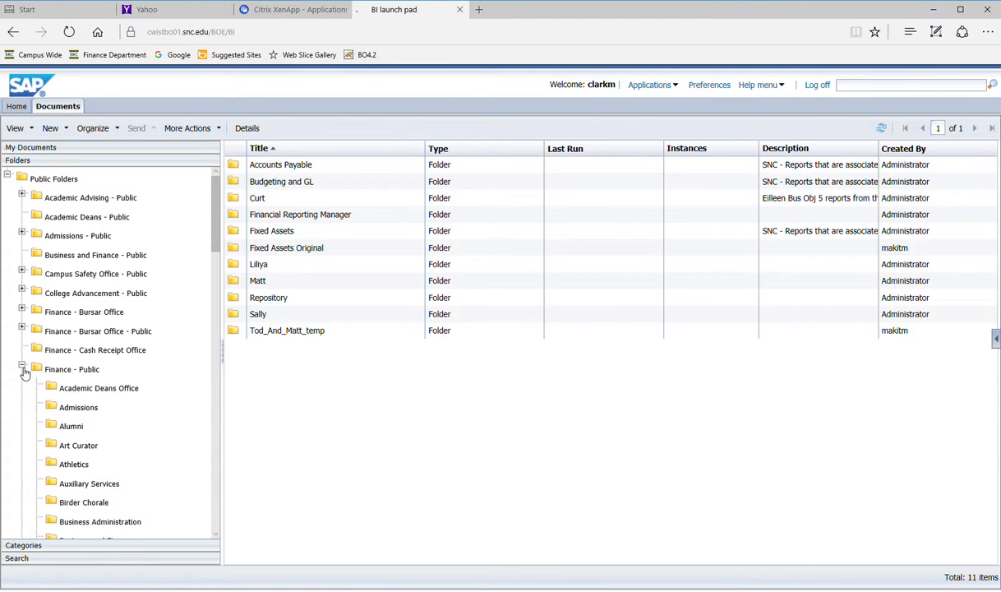
drag(214, 228, 215, 319)
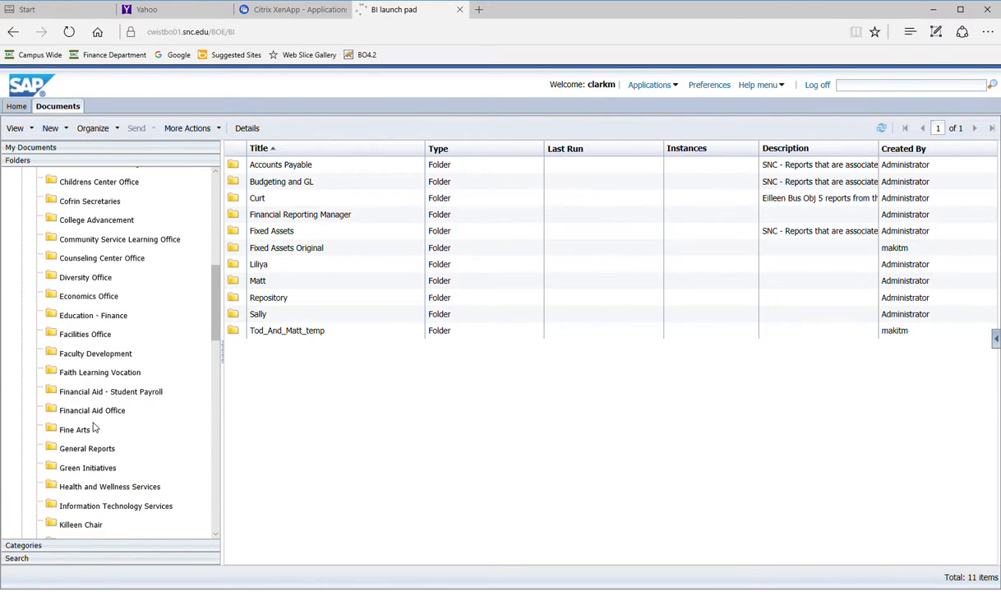
click(87, 451)
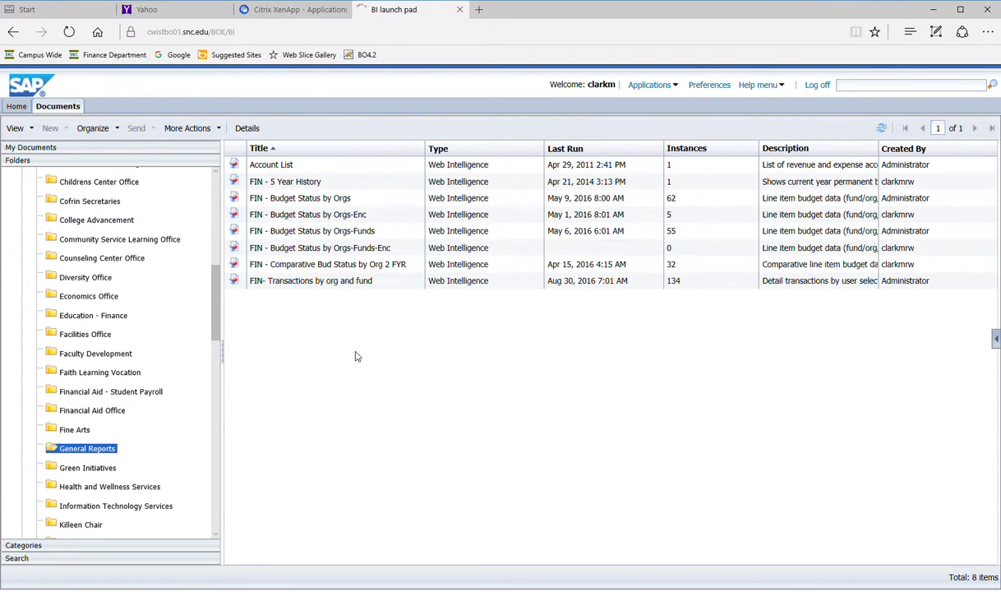
mouse_move(346, 218)
mouse_move(275, 202)
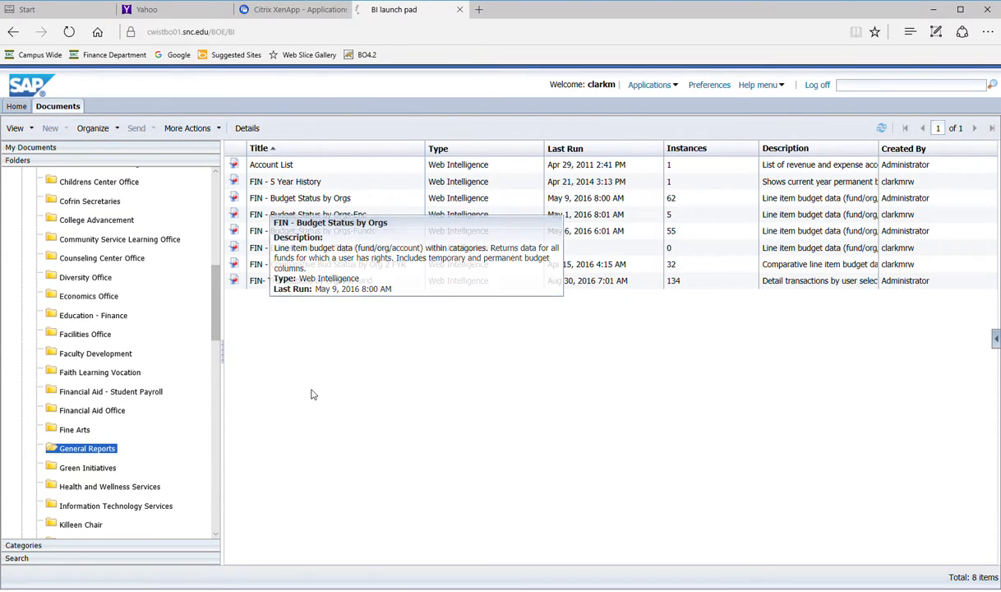
click(300, 198)
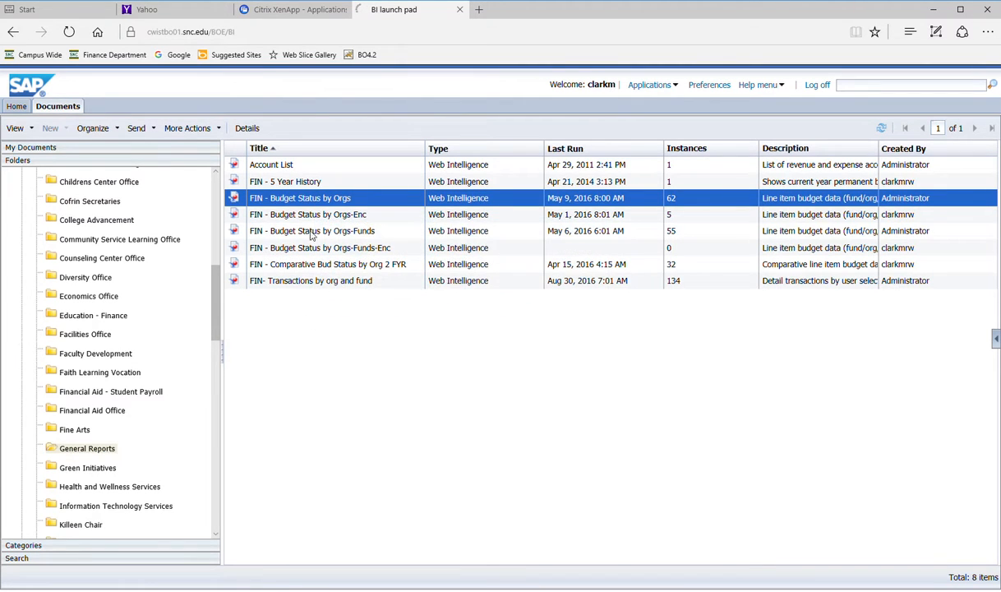
- Choose Schedule from the FIN - Budget Status by Orgs report's context menu
right_click(308, 203)
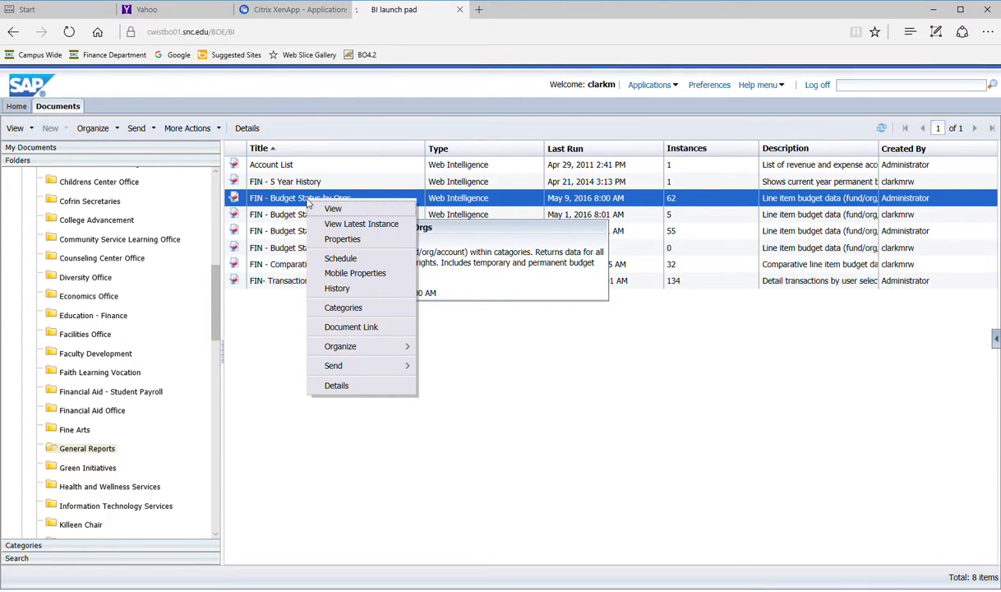
click(330, 261)
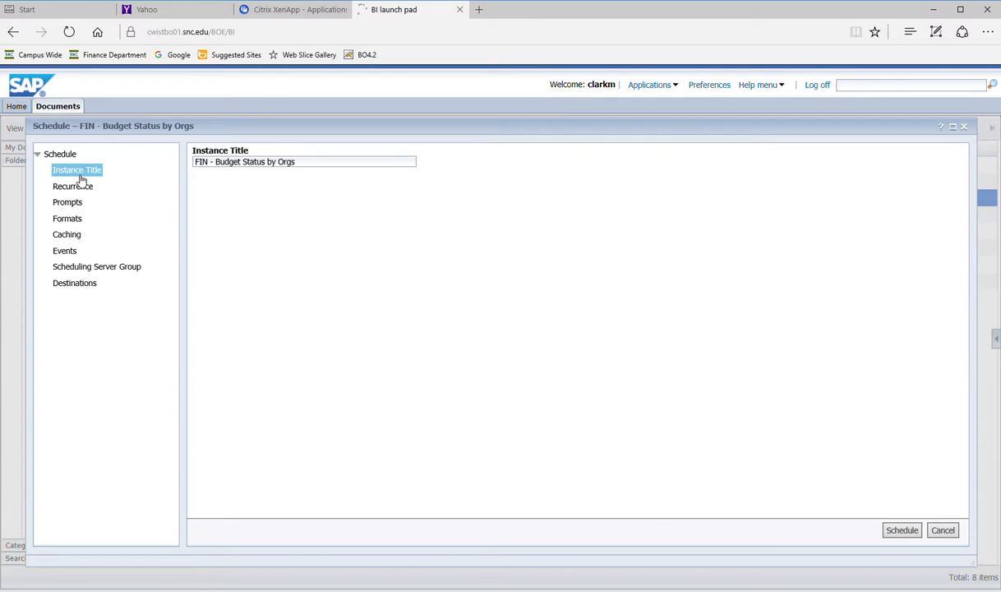
- Change the instance title to 'FIN - Budget Status by Orgs -sch'
click(304, 165)
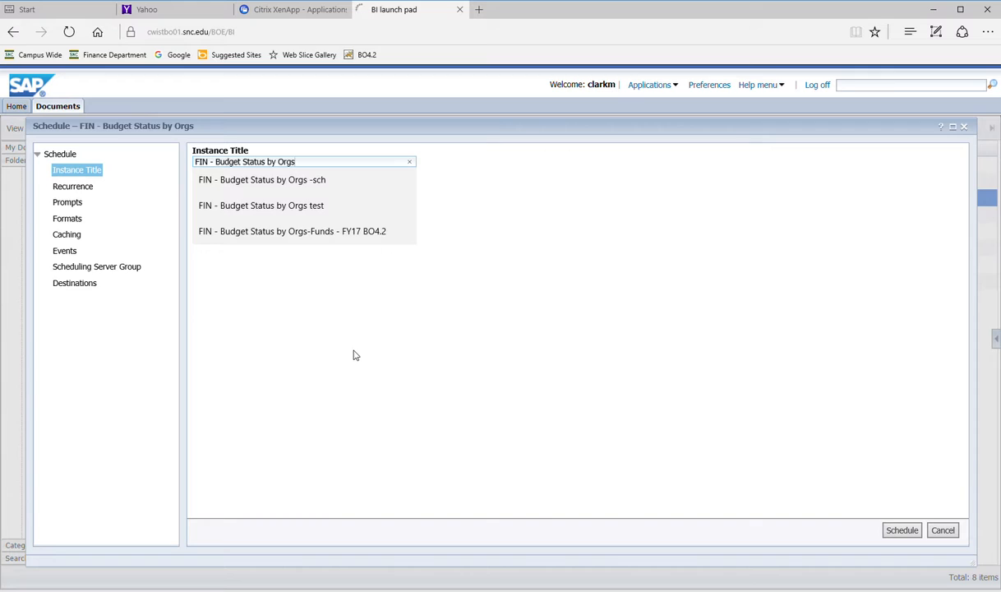
text(-sch)
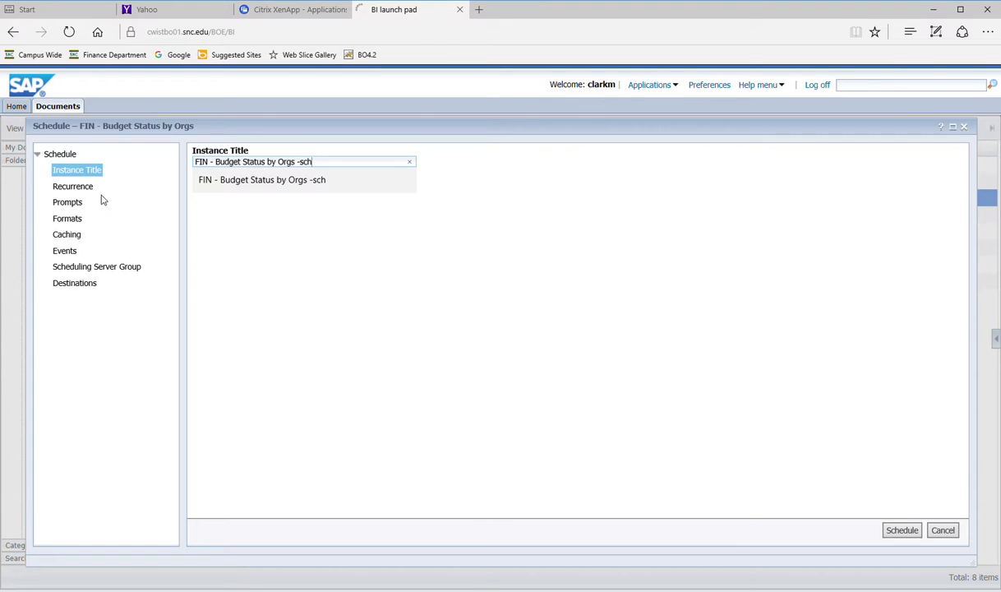
click(331, 294)
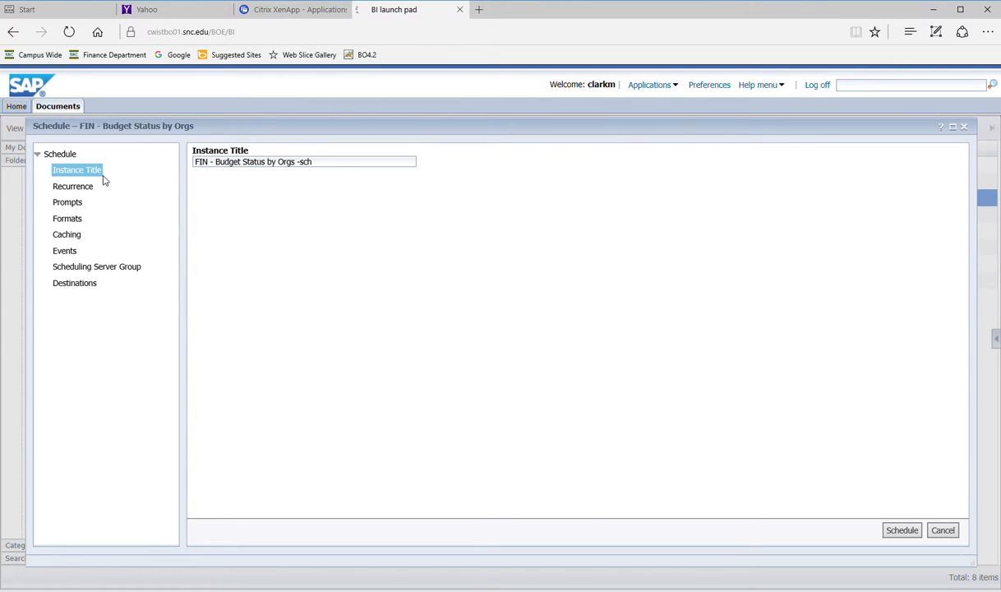
click(81, 190)
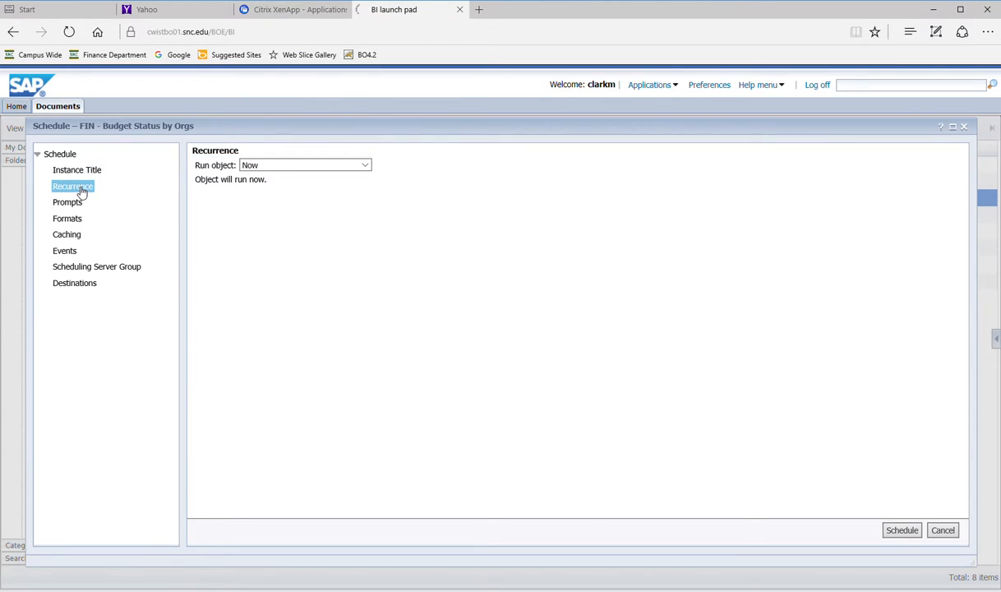
- Set the recurrence to Nth Day of Month, running on day 5
click(367, 167)
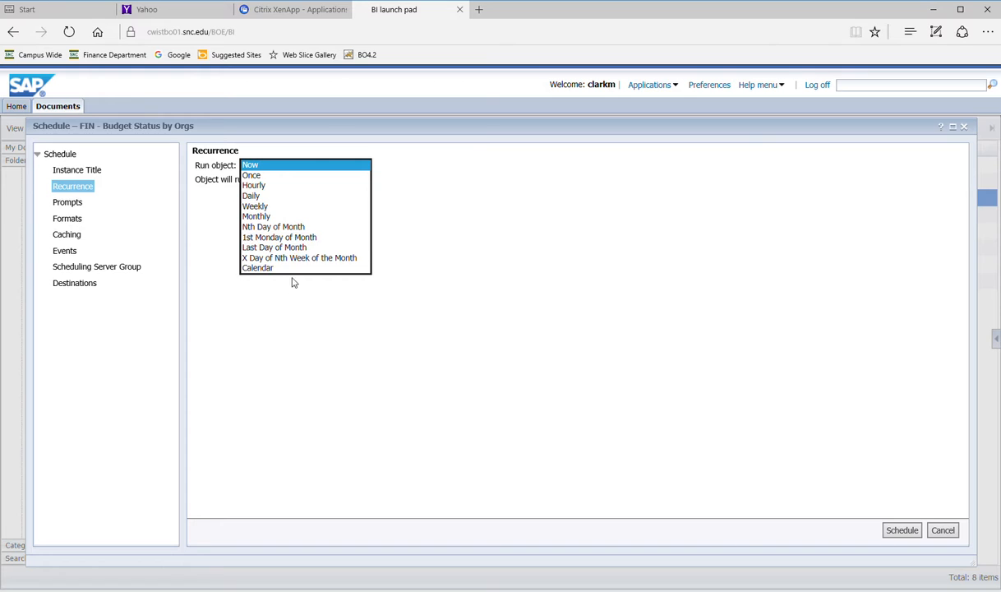
click(293, 228)
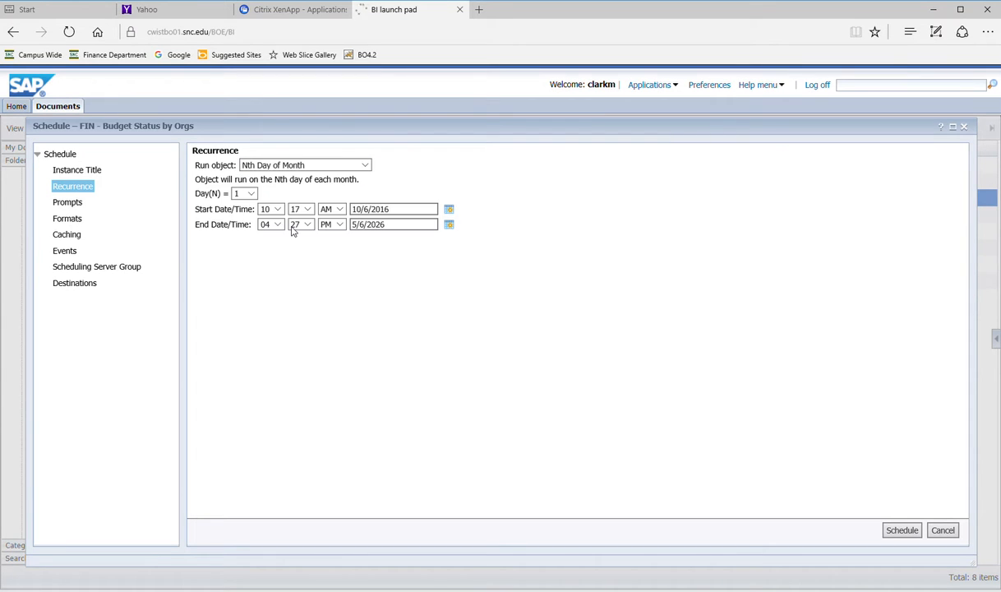
click(251, 194)
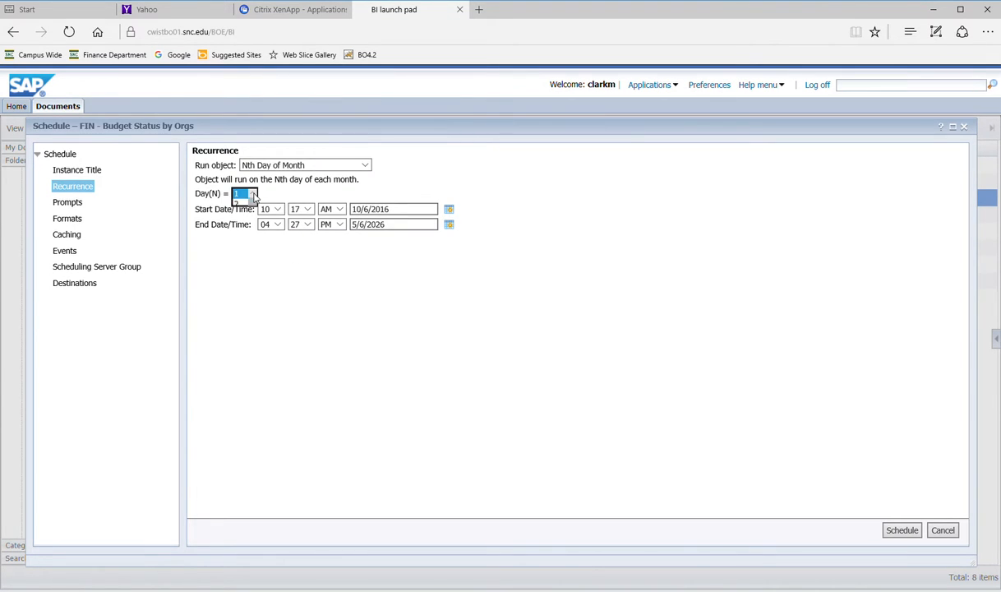
click(242, 236)
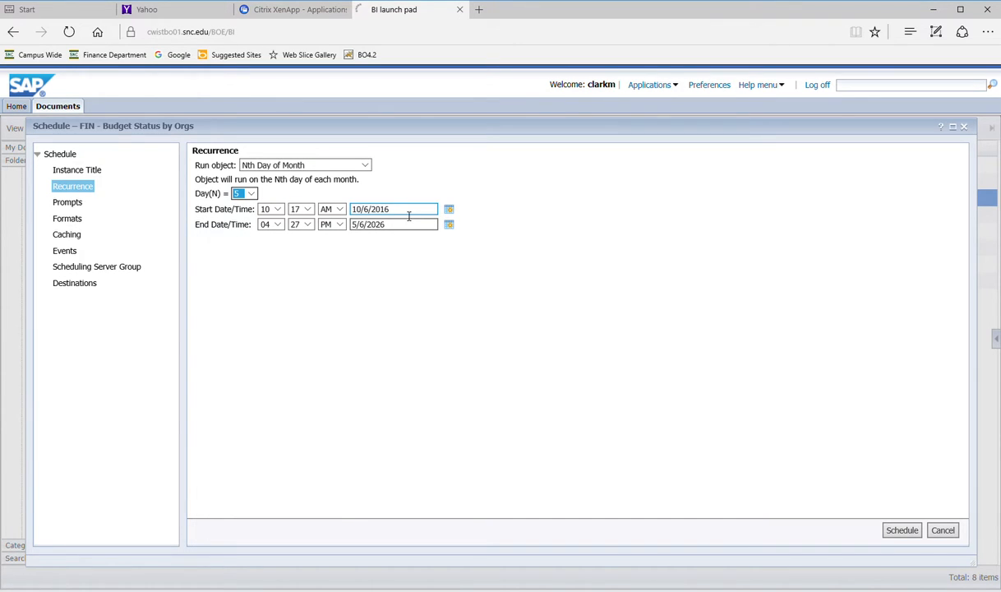
- Set the schedule's start date to 6/1/2016 and end date to 6/1/2017
drag(393, 209, 336, 210)
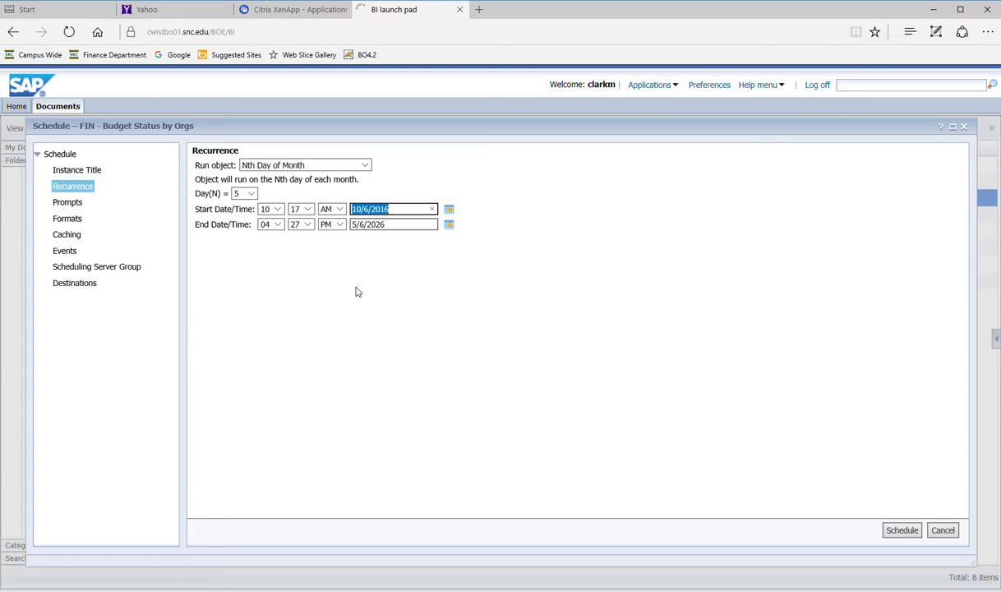
text(6/1/)
click(418, 225)
drag(398, 225, 351, 240)
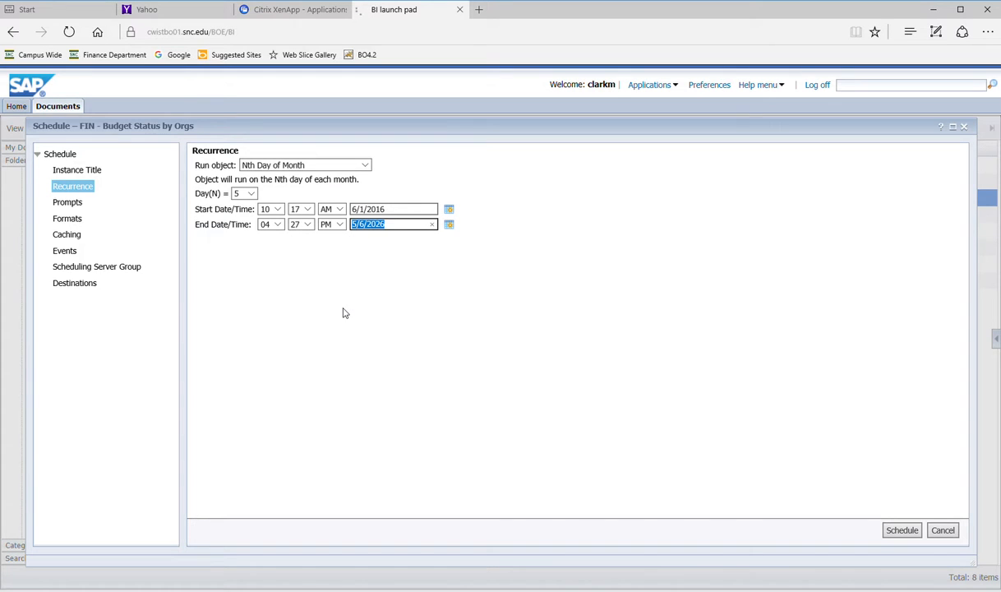
text(6/1)
click(391, 212)
click(60, 204)
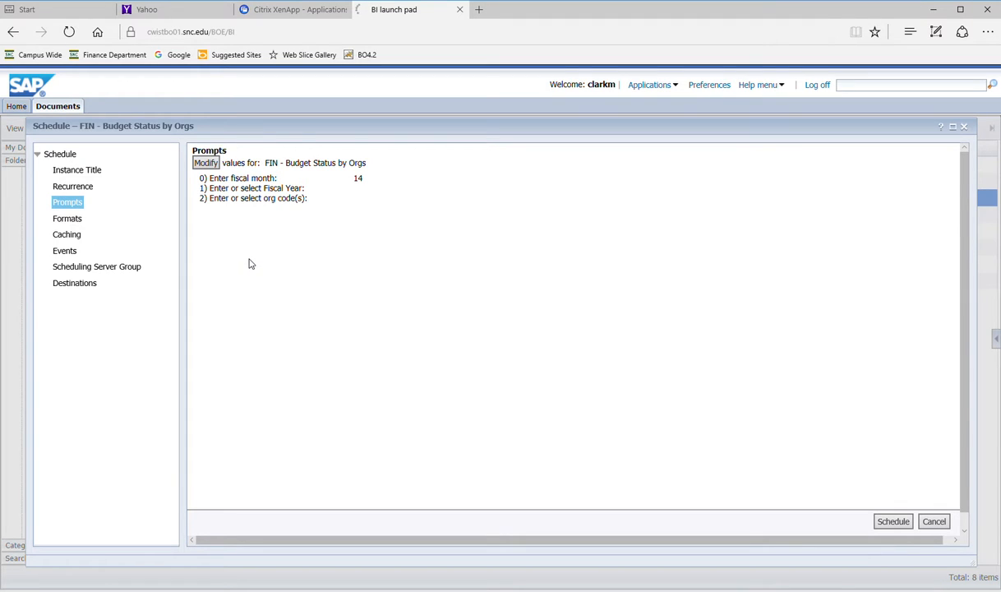
- Set the fiscal month prompt to 12
click(205, 162)
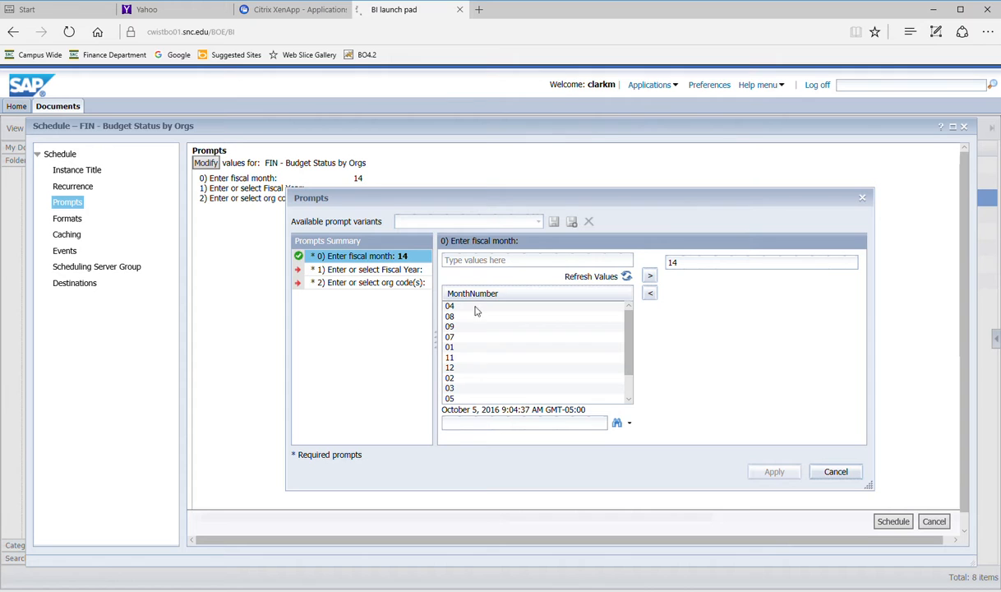
drag(549, 194, 429, 203)
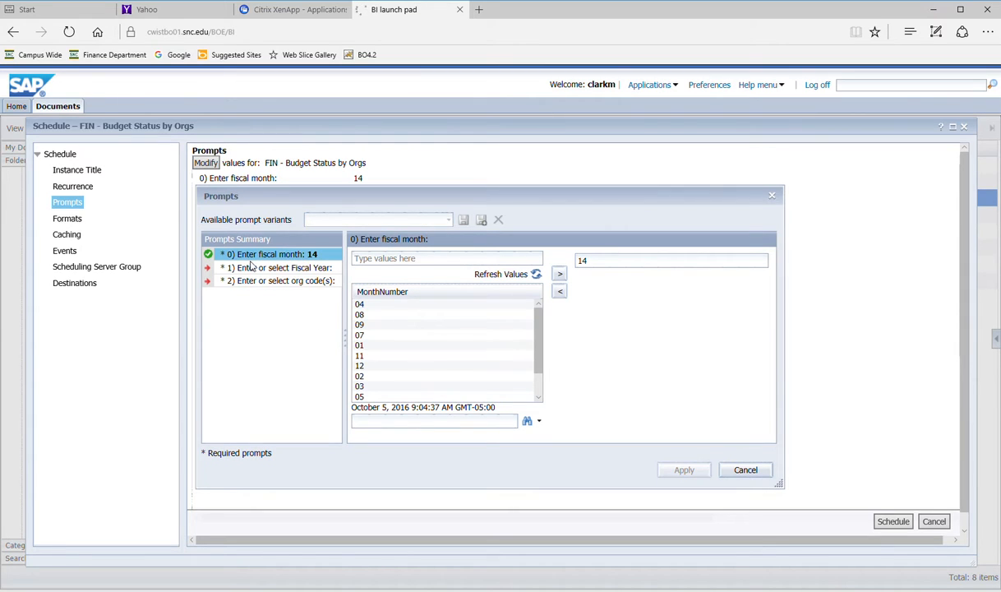
click(426, 259)
click(367, 367)
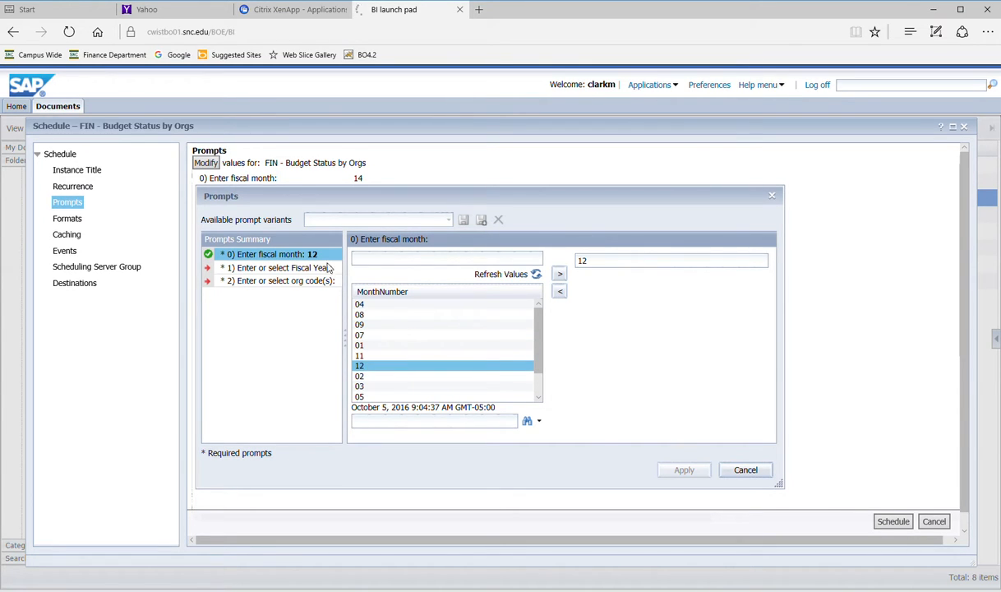
- Set fiscal year 17 and org code 000000, then apply the prompt values
click(263, 270)
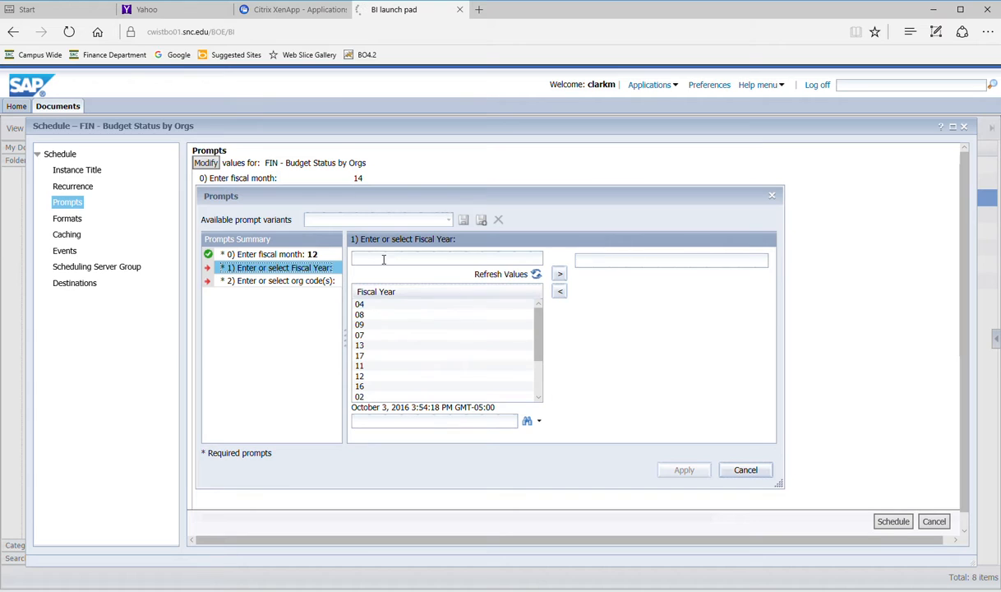
click(374, 293)
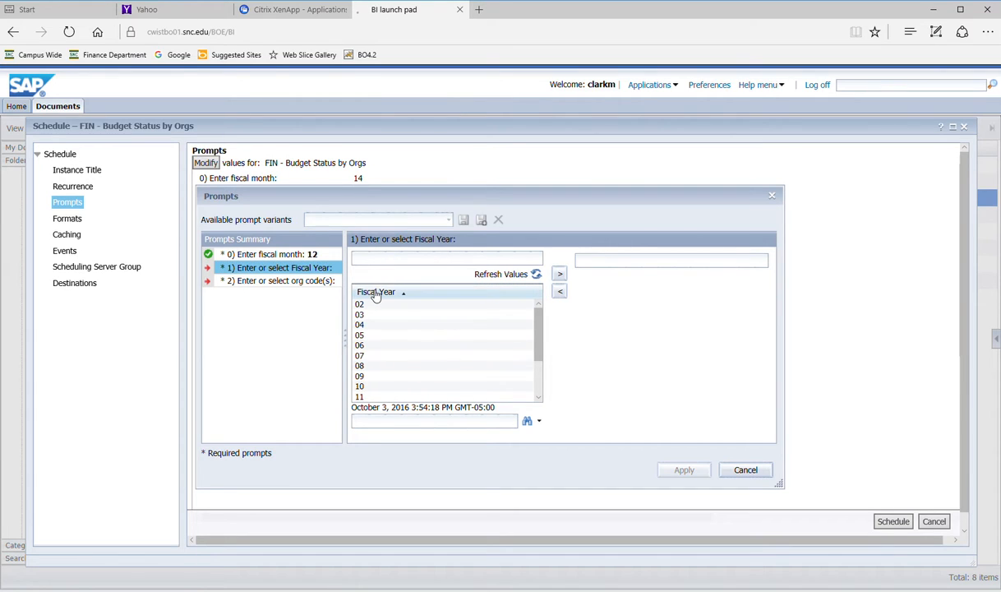
double_click(365, 305)
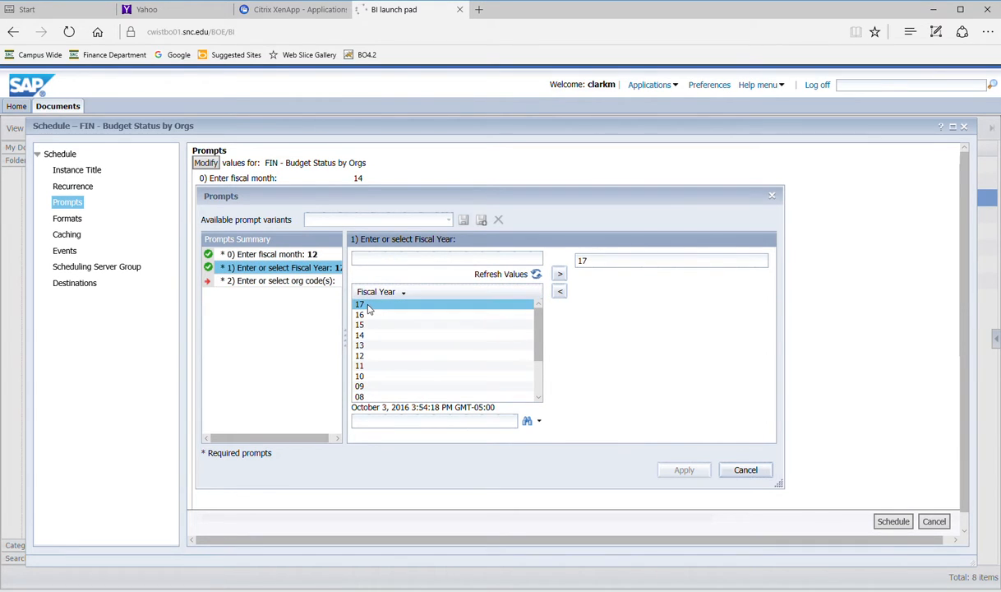
click(246, 279)
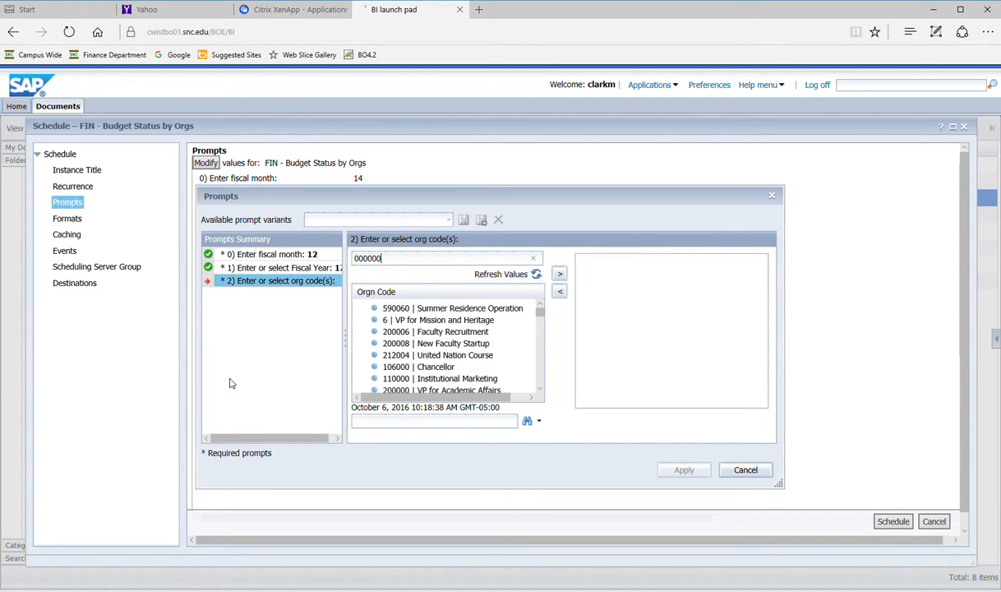
click(560, 273)
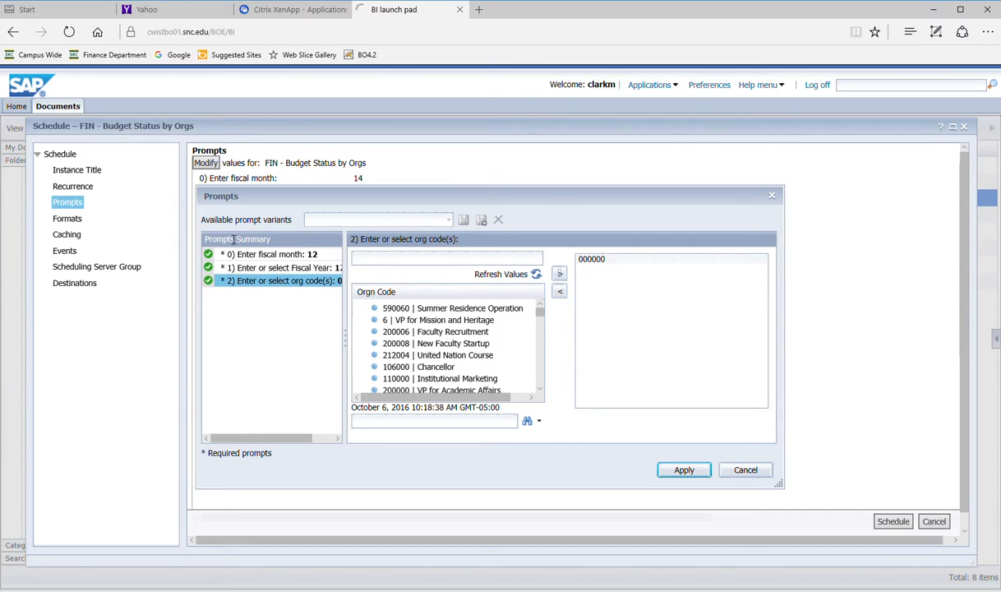
click(682, 471)
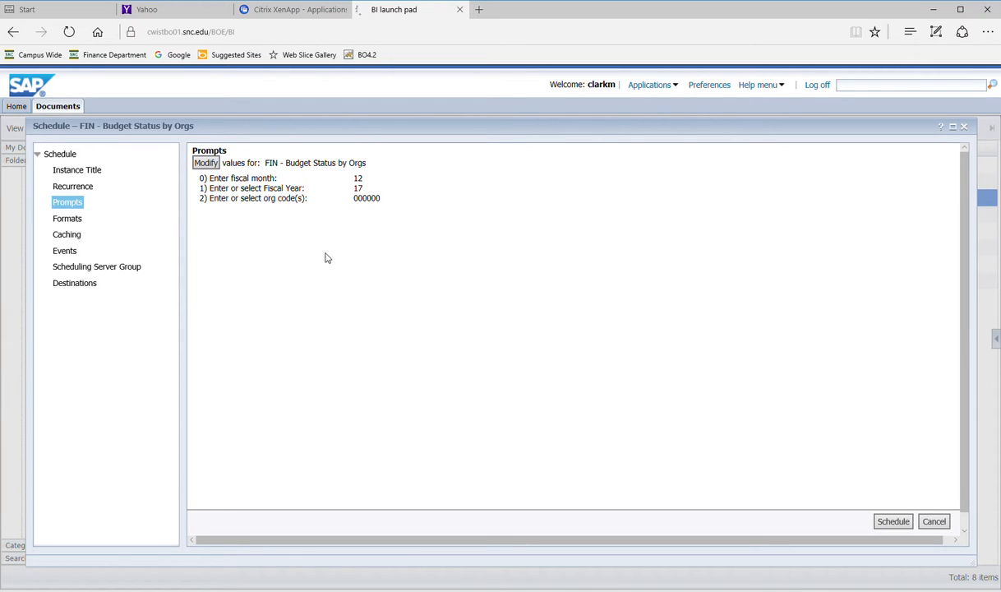
- Switch the output format from Web Intelligence to Microsoft Excel
click(69, 218)
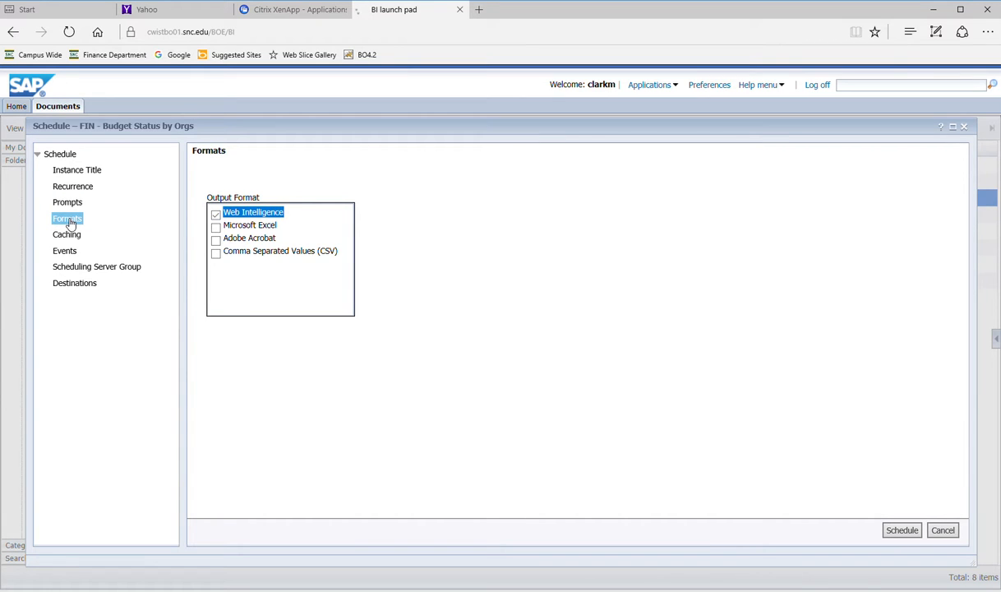
click(216, 227)
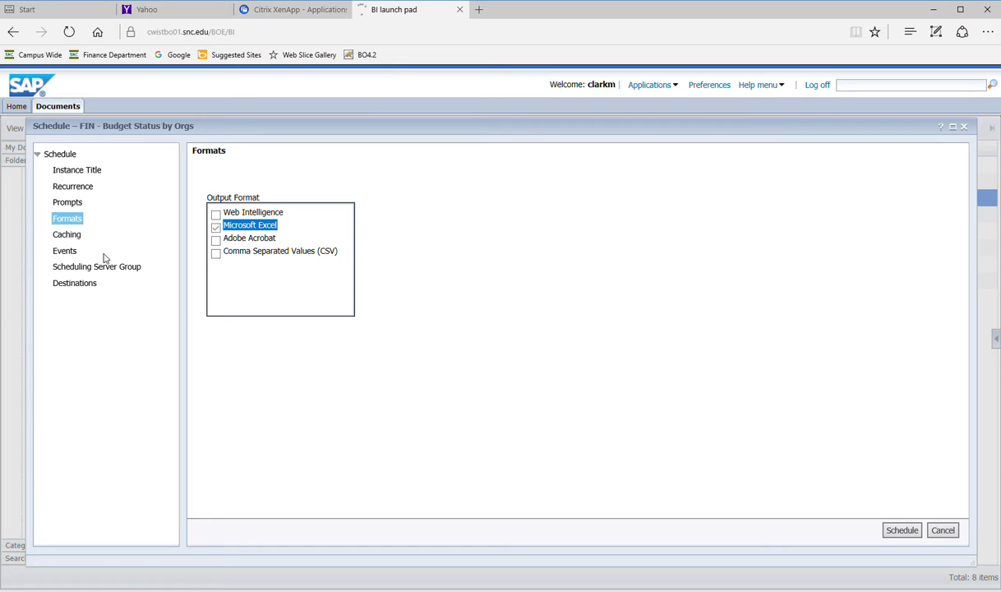
click(74, 285)
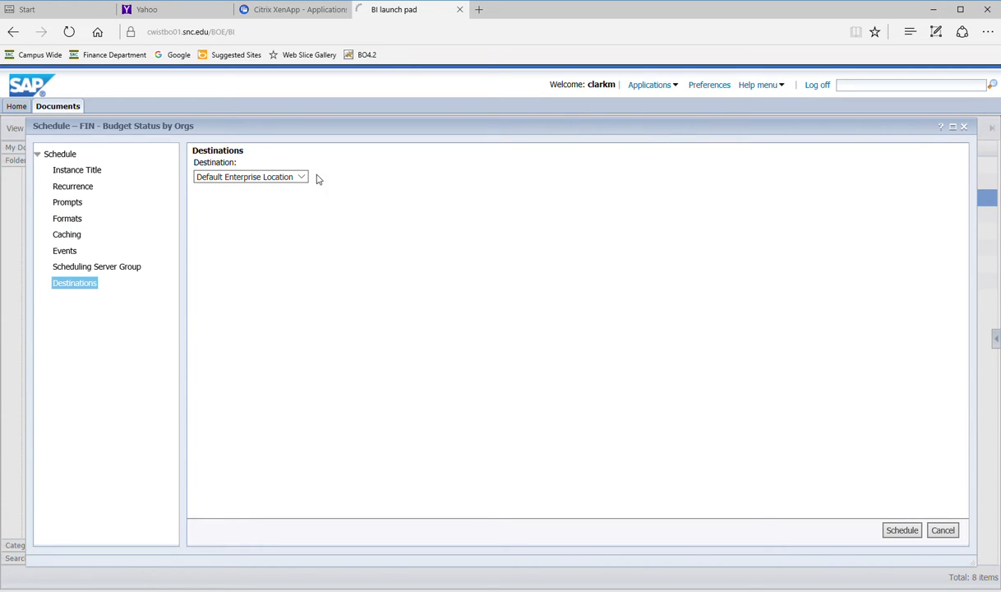
- Set the destination to Email and stop keeping an instance in the history
click(302, 178)
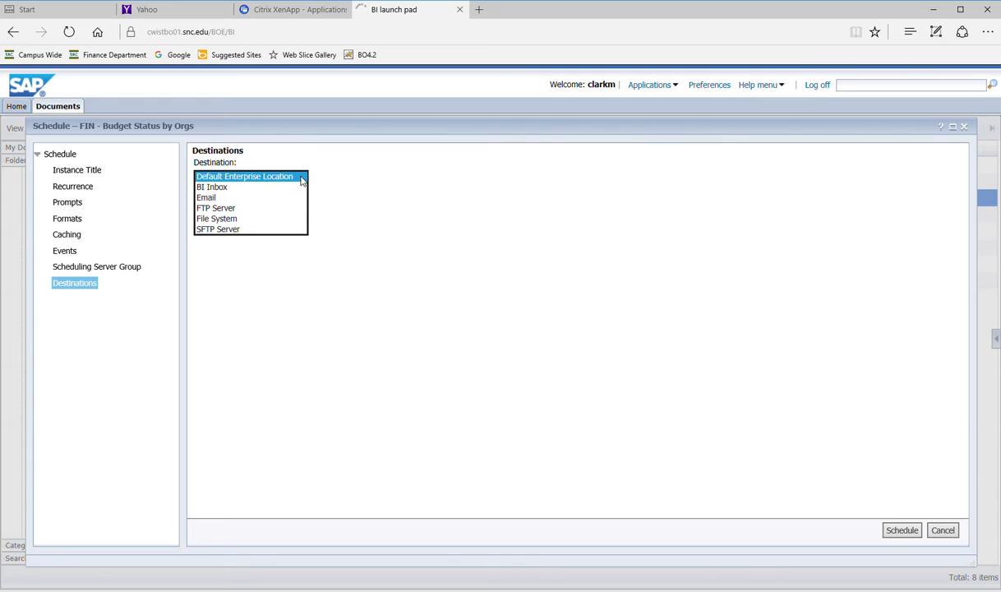
click(282, 198)
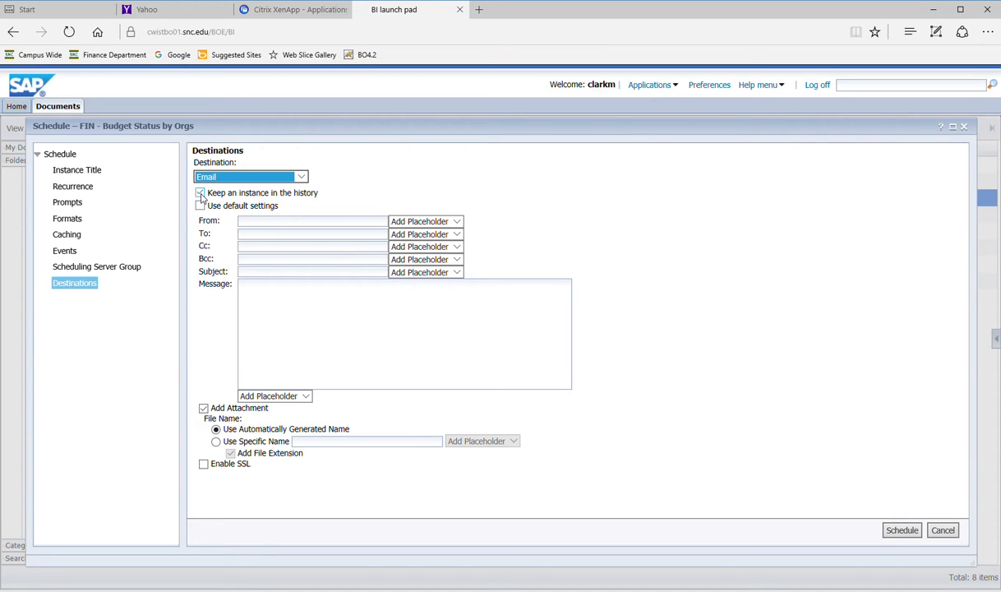
click(201, 193)
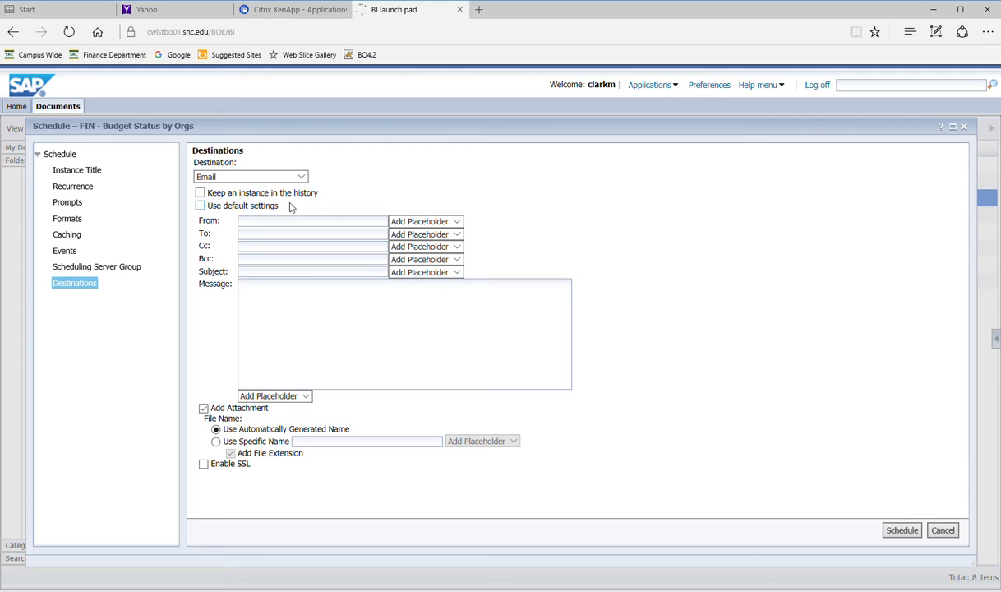
click(267, 223)
- Fill in the sender address and the recipient's e-mail address from the suggestions
click(272, 239)
click(267, 234)
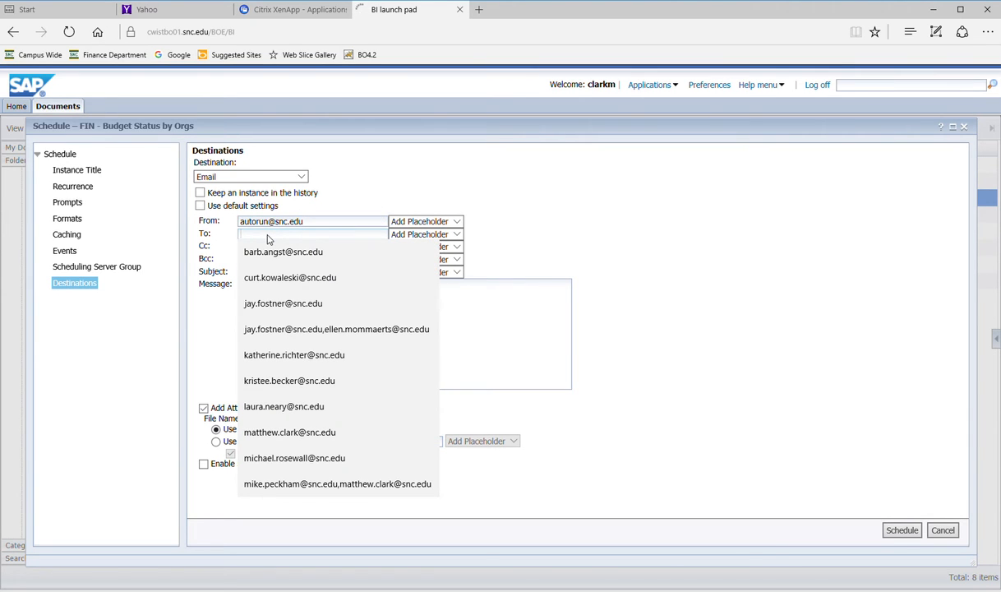
text(ma)
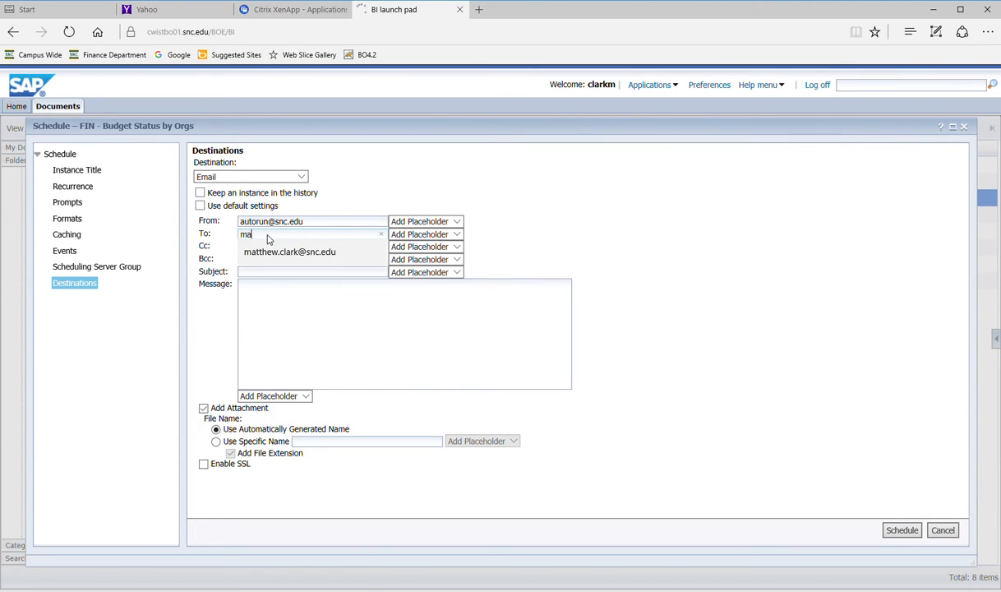
click(276, 251)
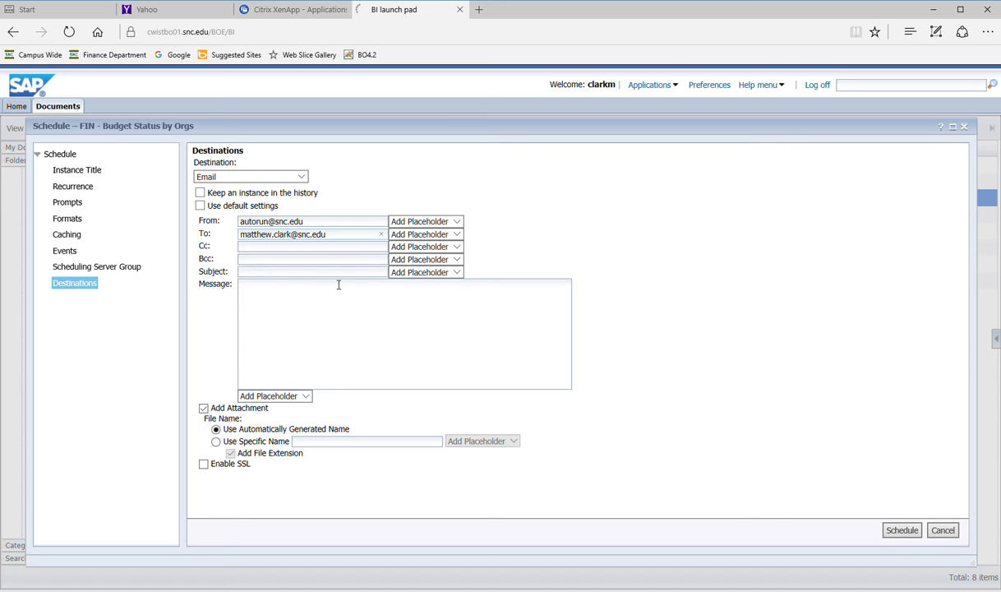
- Use the Title placeholder (%SI_NAME%) for subject and message, then submit the schedule
click(457, 273)
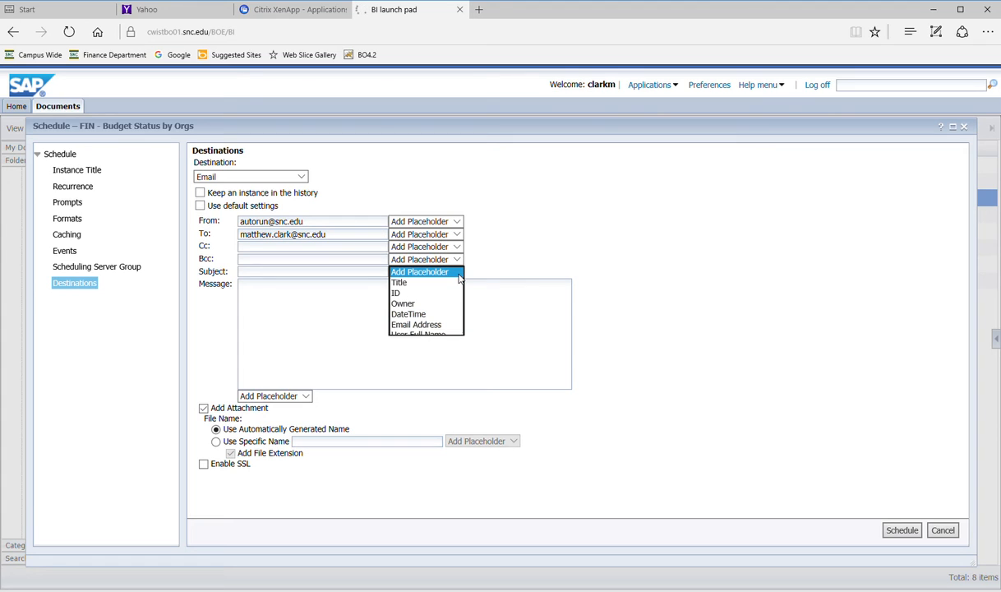
click(411, 283)
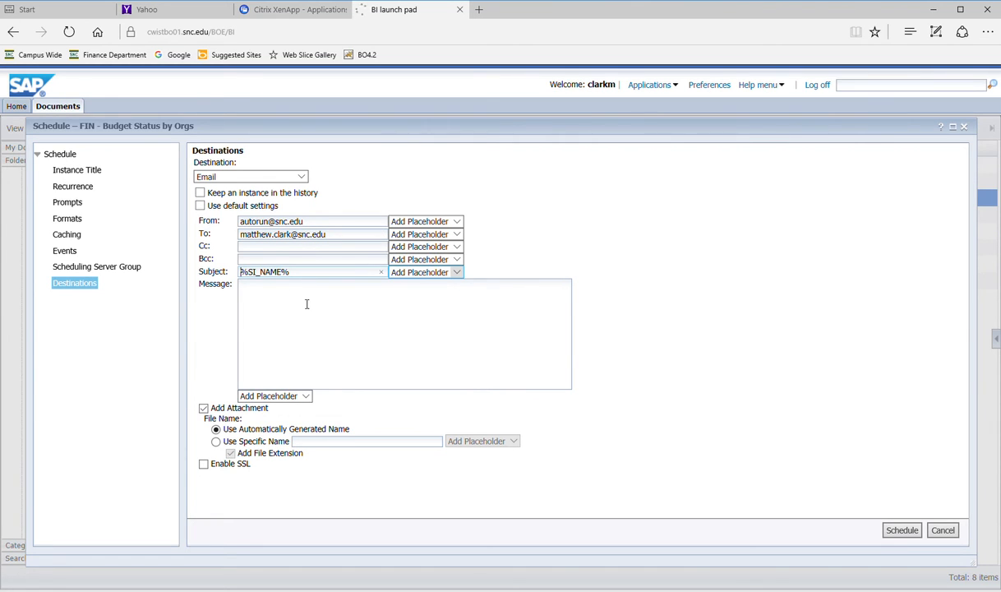
click(304, 396)
click(288, 407)
click(901, 530)
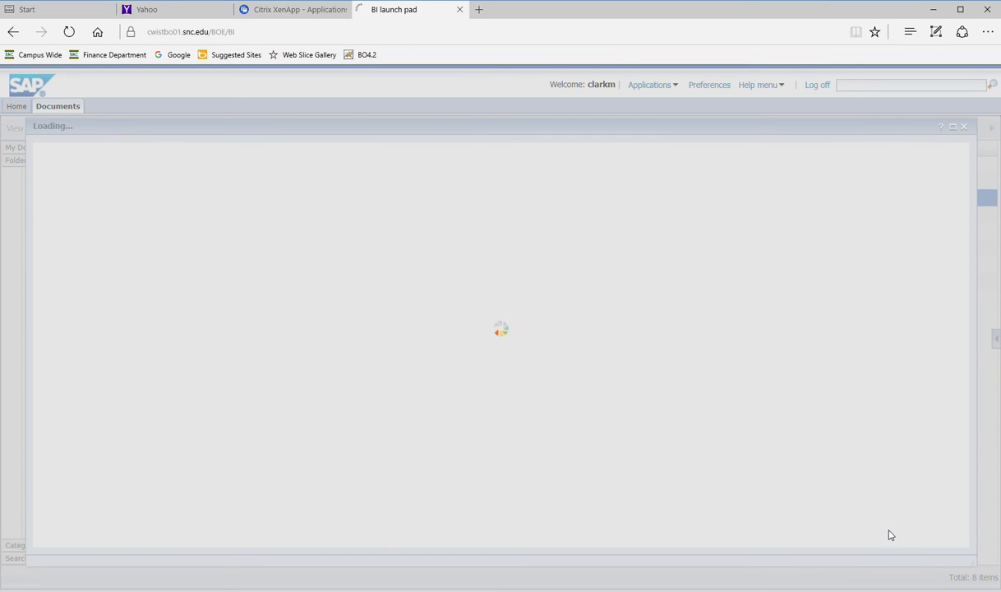